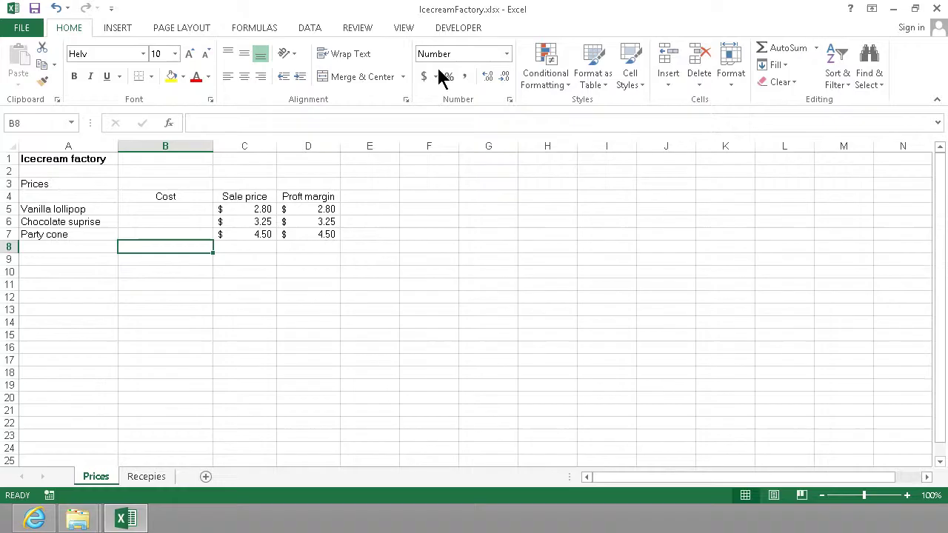
# Step: Review the Prices sheet products, empty costs and Vanilla lollipop profit margin formula against Recepies
pyautogui.click(70, 208)
pyautogui.click(69, 220)
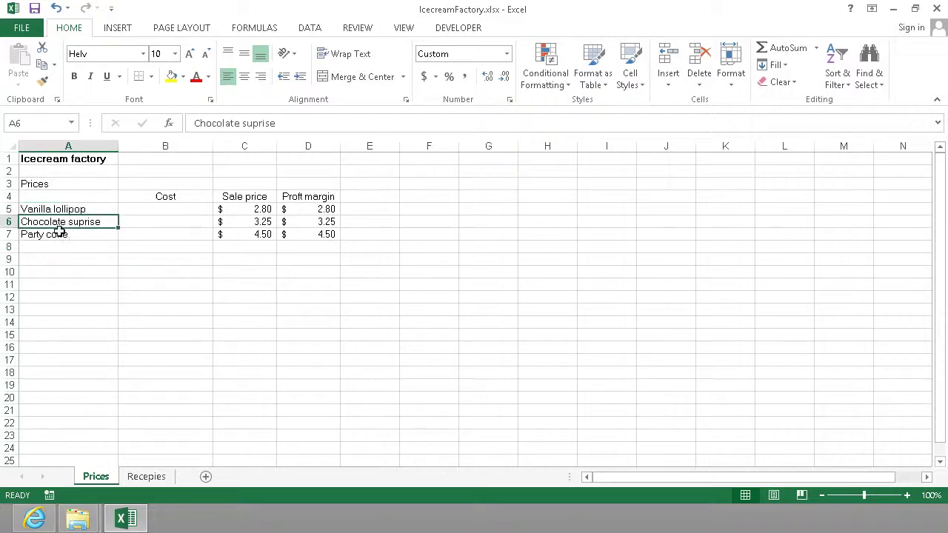
pyautogui.click(57, 234)
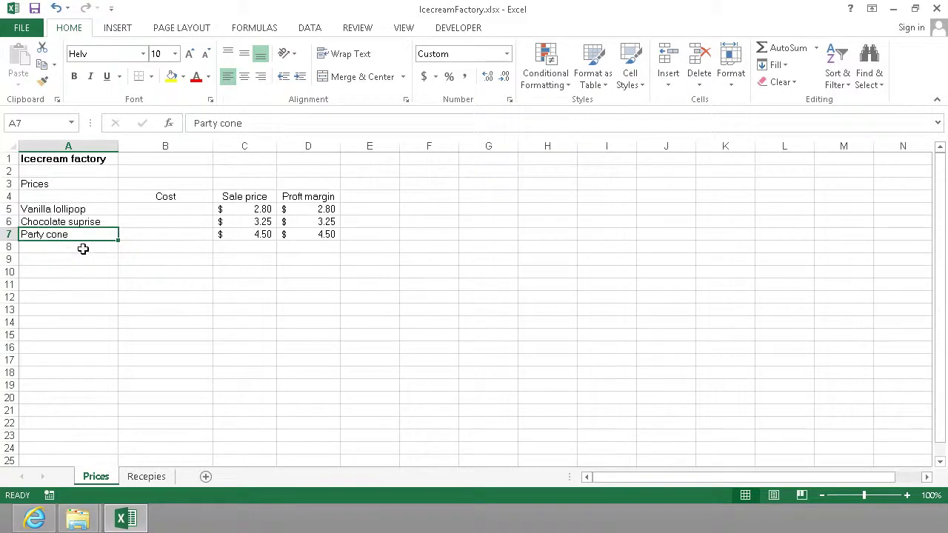
pyautogui.click(147, 478)
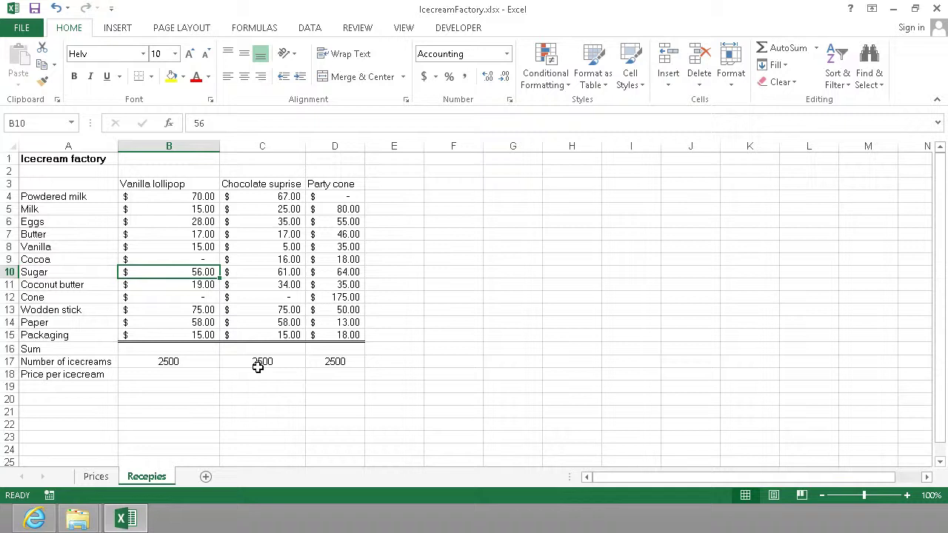
pyautogui.click(96, 478)
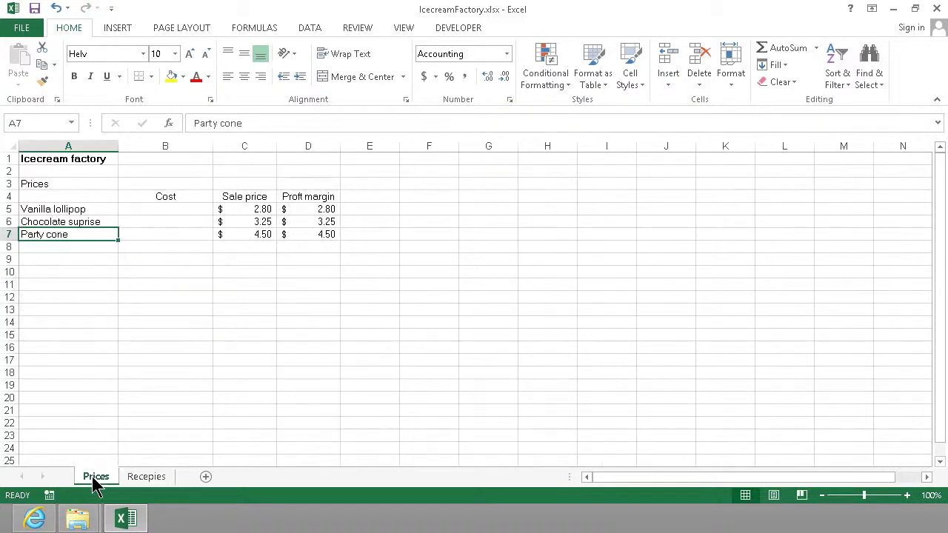
pyautogui.click(165, 211)
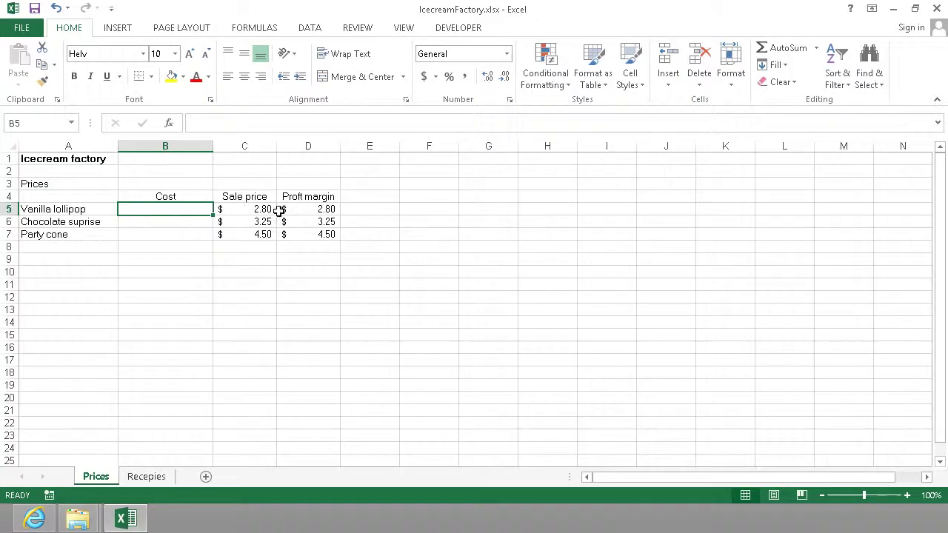
pyautogui.click(311, 211)
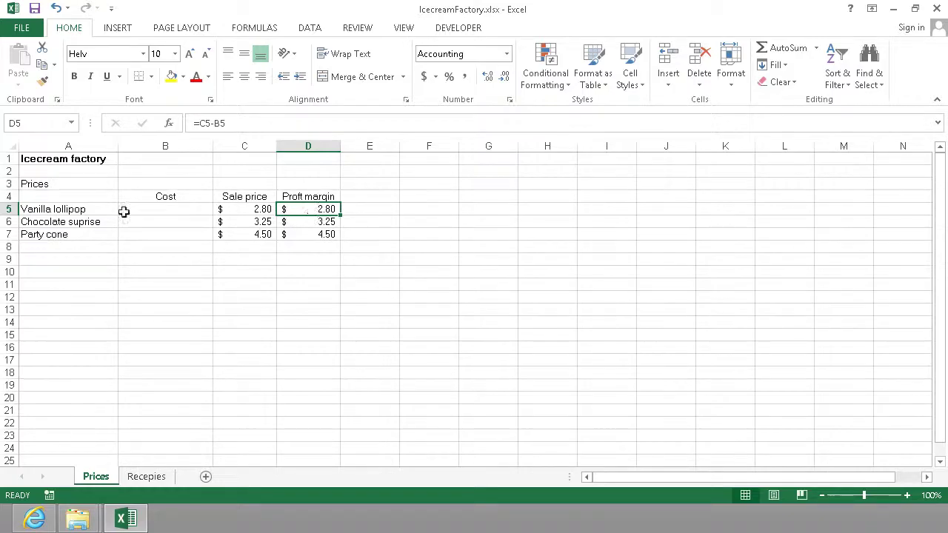
pyautogui.click(145, 212)
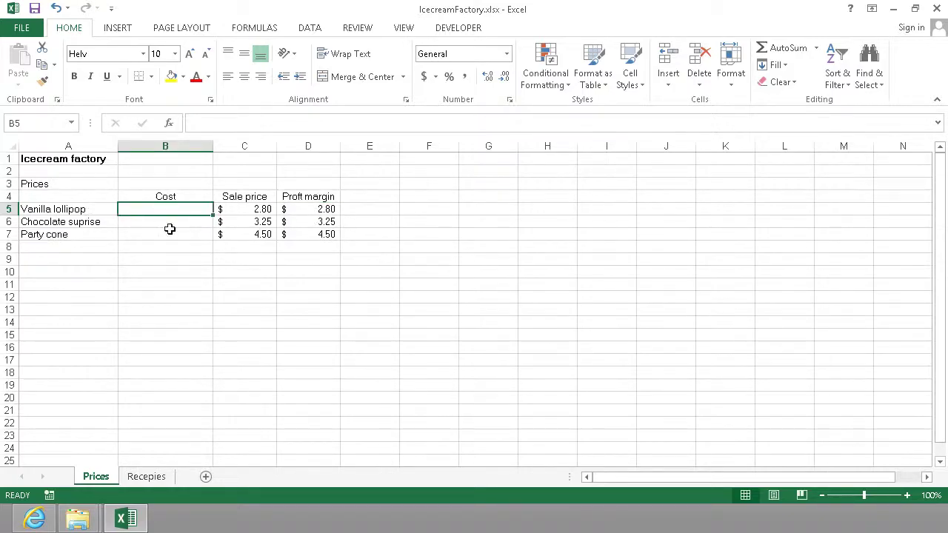
# Step: AutoSum the Recepies Sum row B16:D16 to $368.00, $408.00 and $589.00
pyautogui.click(145, 477)
pyautogui.click(143, 350)
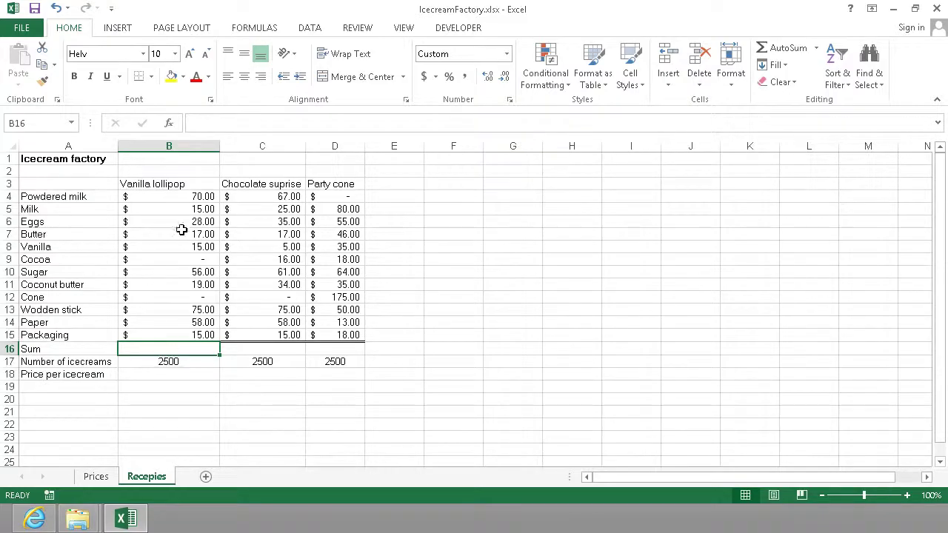
pyautogui.click(778, 50)
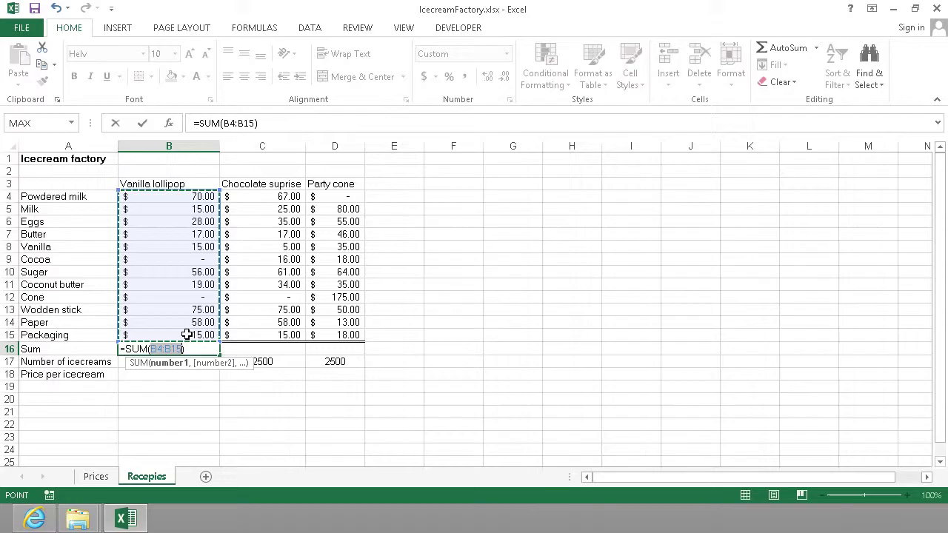
pyautogui.hotkey('ctrl', 'Return')
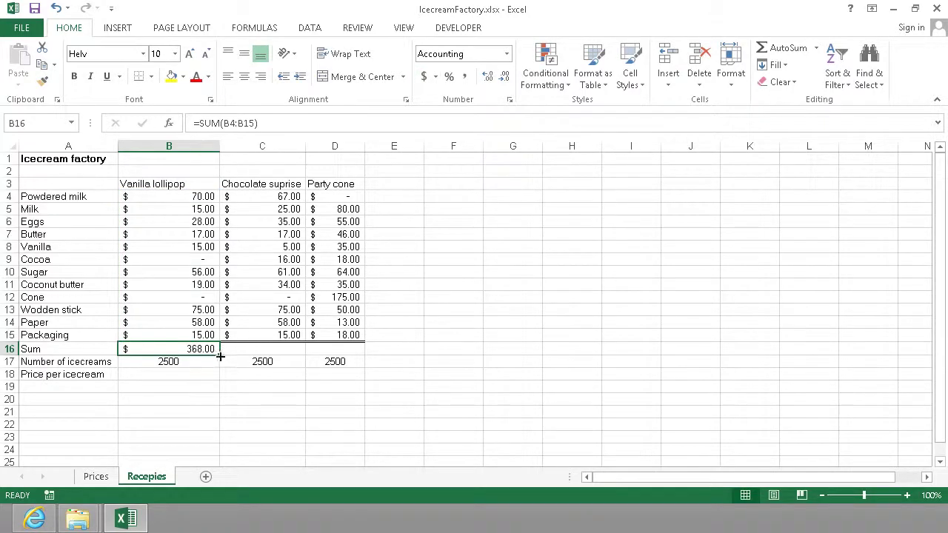
pyautogui.moveTo(220, 356)
pyautogui.mouseDown()
pyautogui.moveTo(277, 356)
pyautogui.moveTo(220, 356)
pyautogui.mouseUp()
pyautogui.moveTo(302, 355); pyautogui.dragTo(363, 355)
pyautogui.click(266, 349)
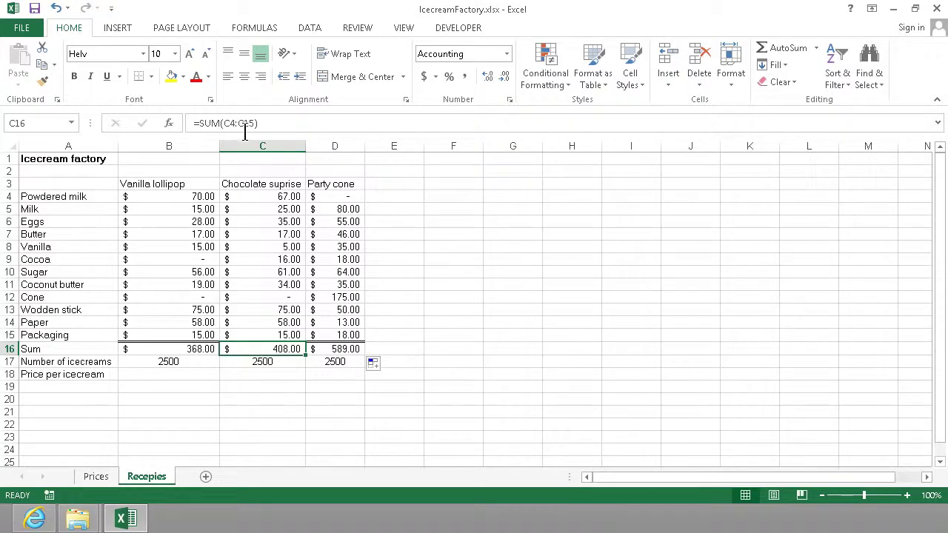
pyautogui.click(328, 351)
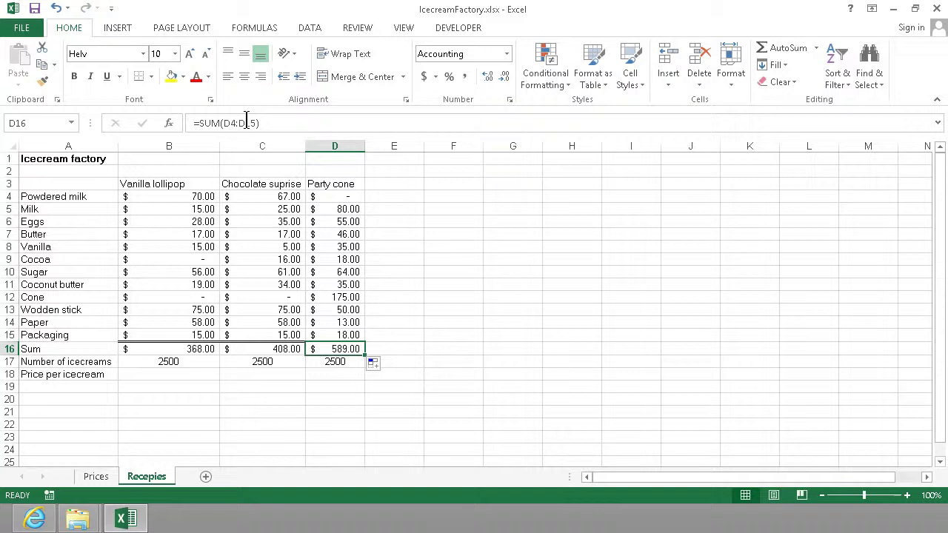
# Step: Enter =B16/B17 in B18 for the Vanilla lollipop price per icecream, $0.15
pyautogui.click(154, 377)
pyautogui.write('=')
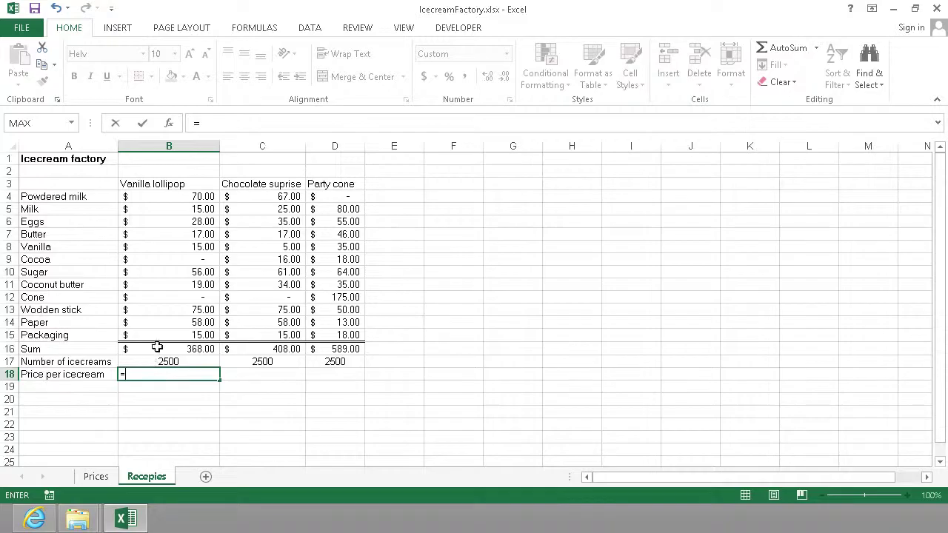
pyautogui.click(158, 348)
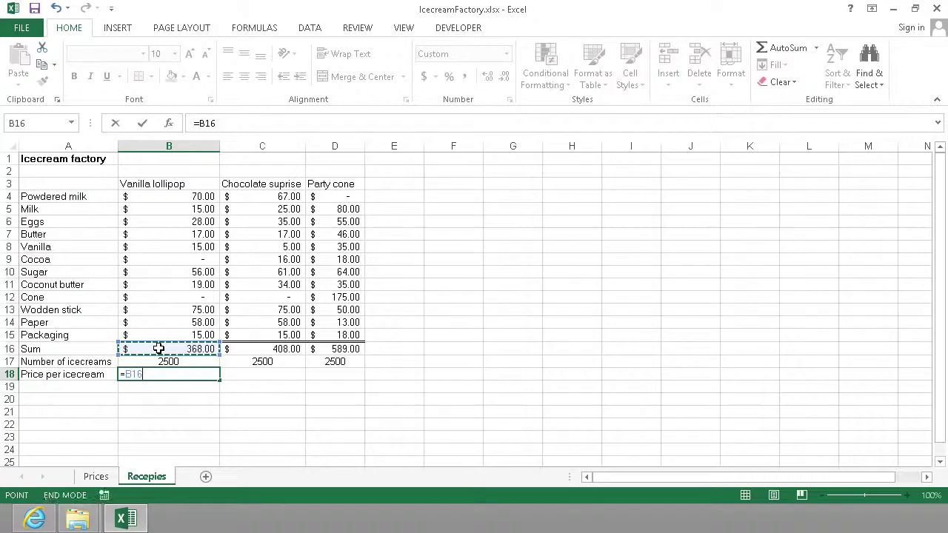
pyautogui.write('/')
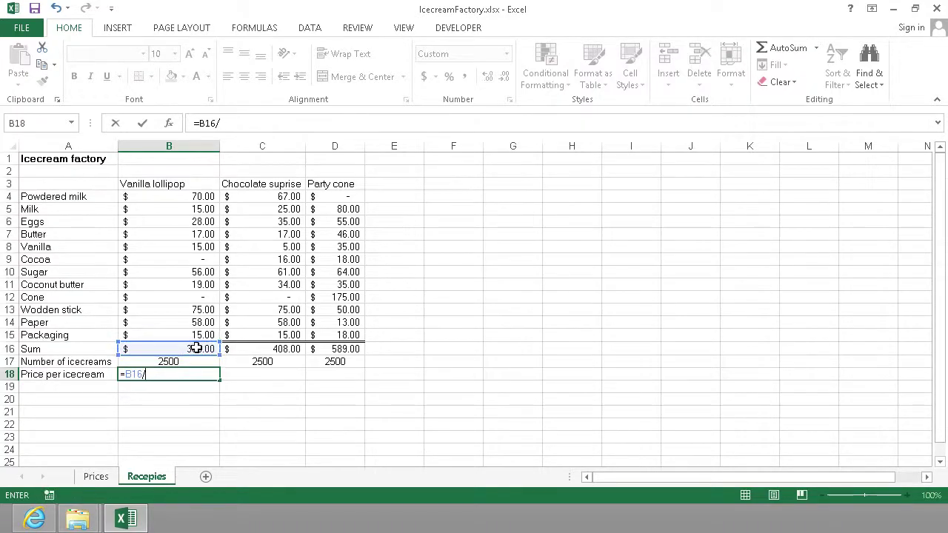
pyautogui.click(169, 361)
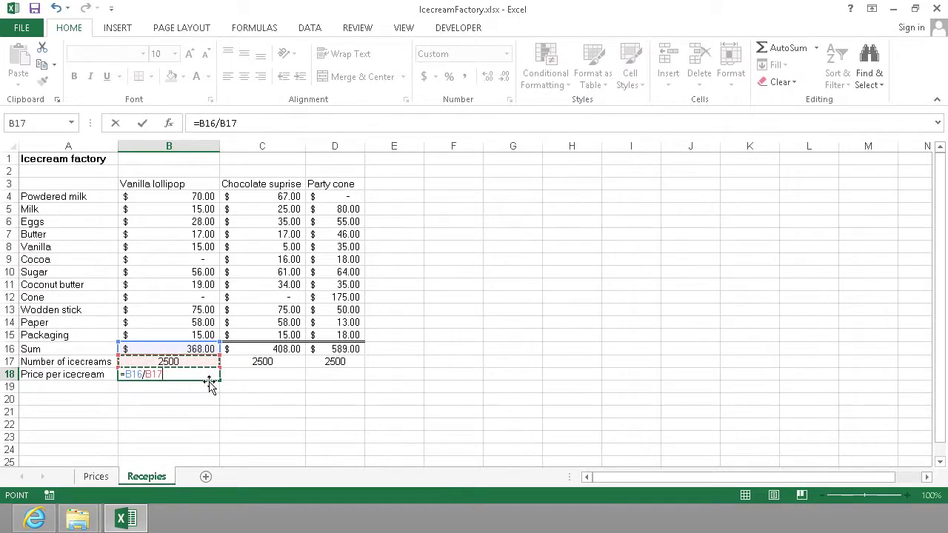
pyautogui.hotkey('ctrl', 'Return')
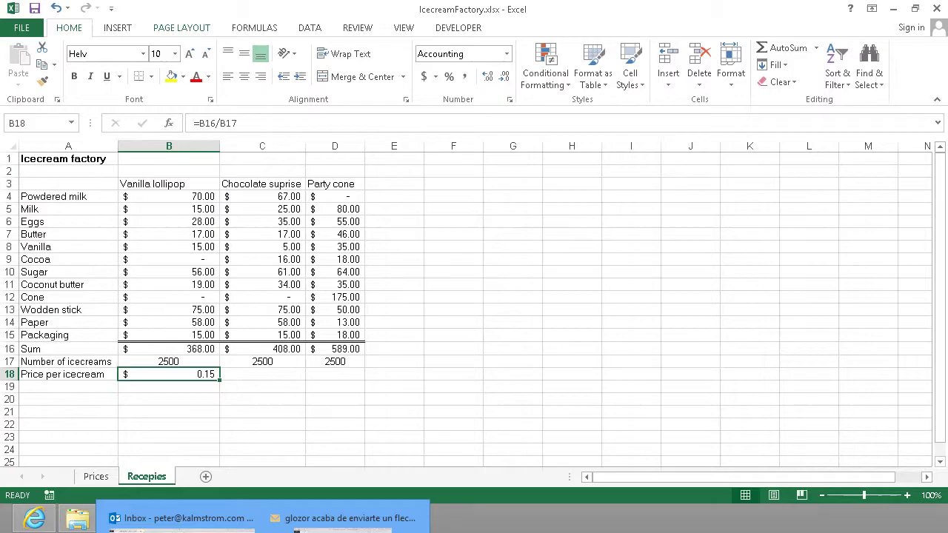
# Step: Fill the per-icecream formula to C18:D18 and check the $0.16 and $0.24 results
pyautogui.moveTo(222, 380); pyautogui.dragTo(360, 382)
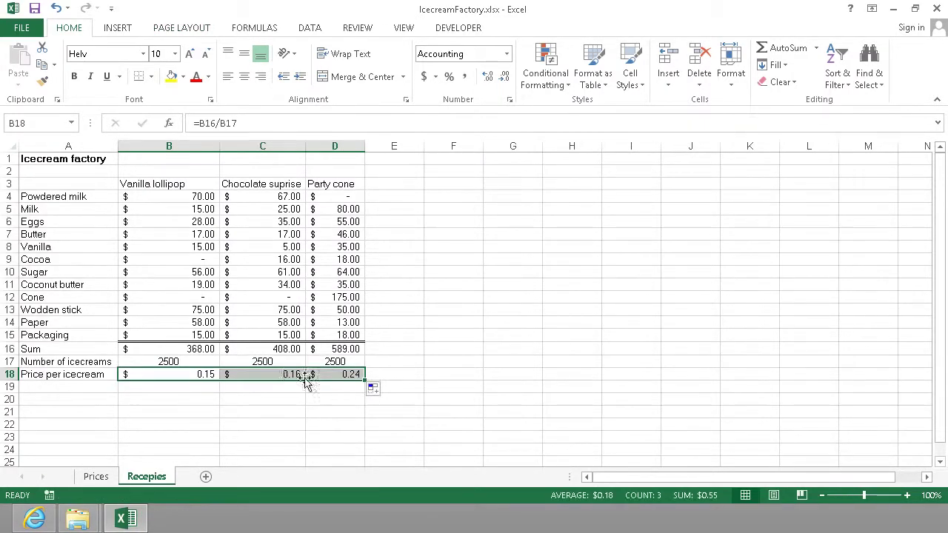
pyautogui.click(271, 374)
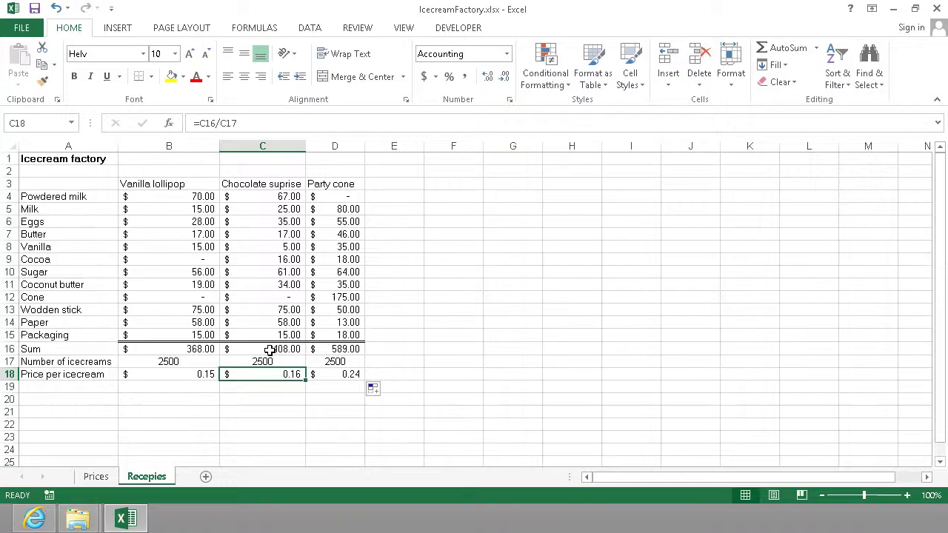
pyautogui.click(323, 374)
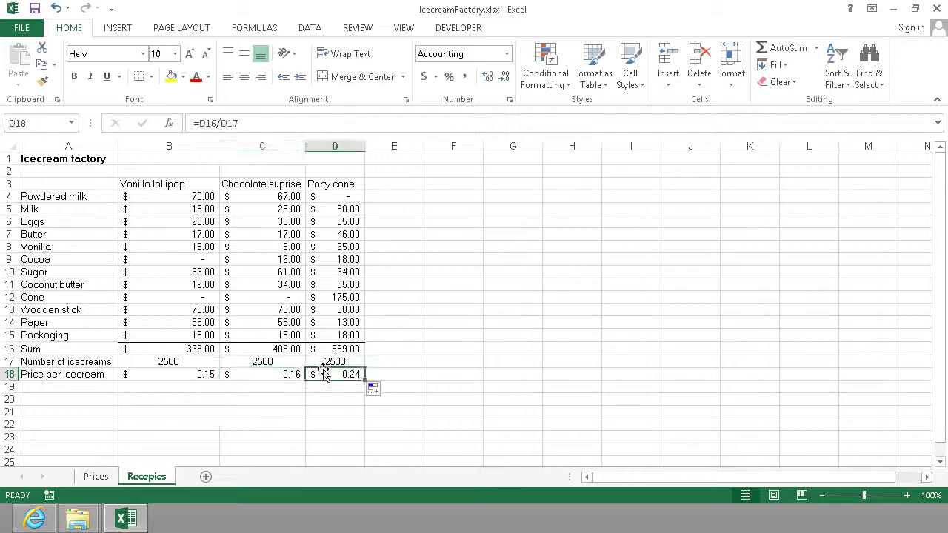
pyautogui.click(286, 386)
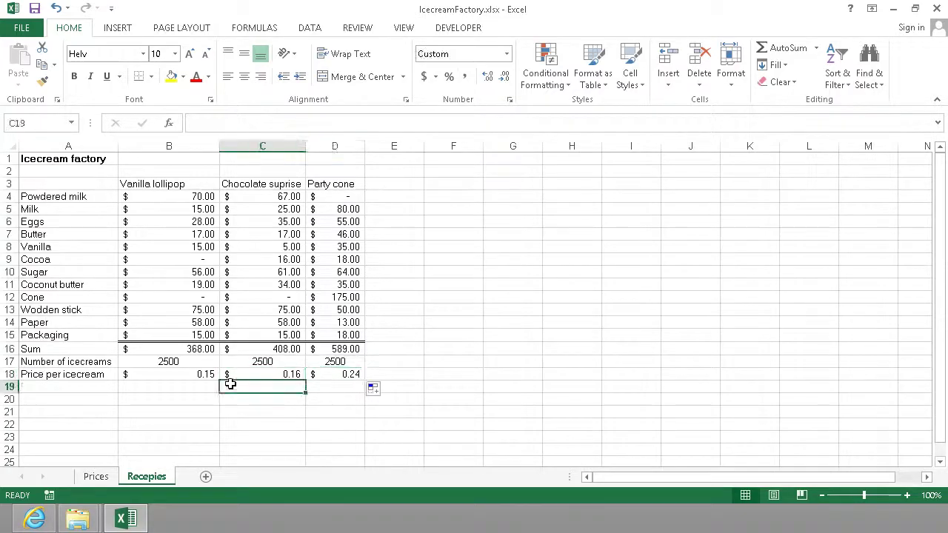
pyautogui.click(183, 374)
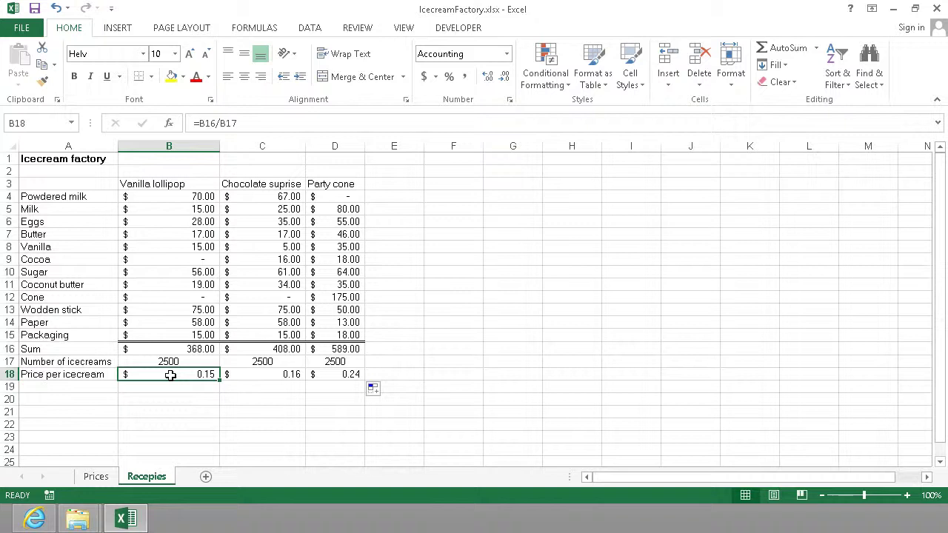
# Step: Link Prices B5 to =Recepies!B18, giving Vanilla lollipop cost $0.15 and margin $2.65
pyautogui.click(96, 476)
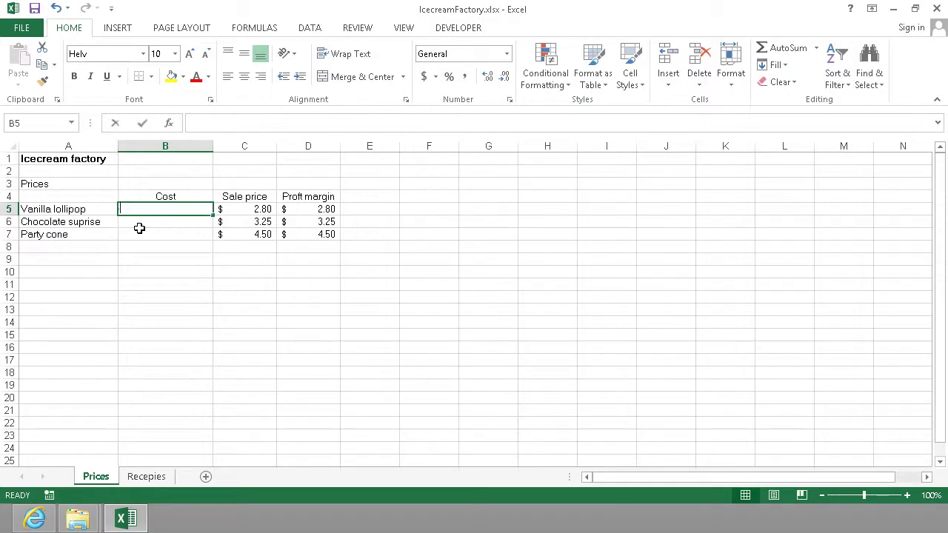
pyautogui.write('=')
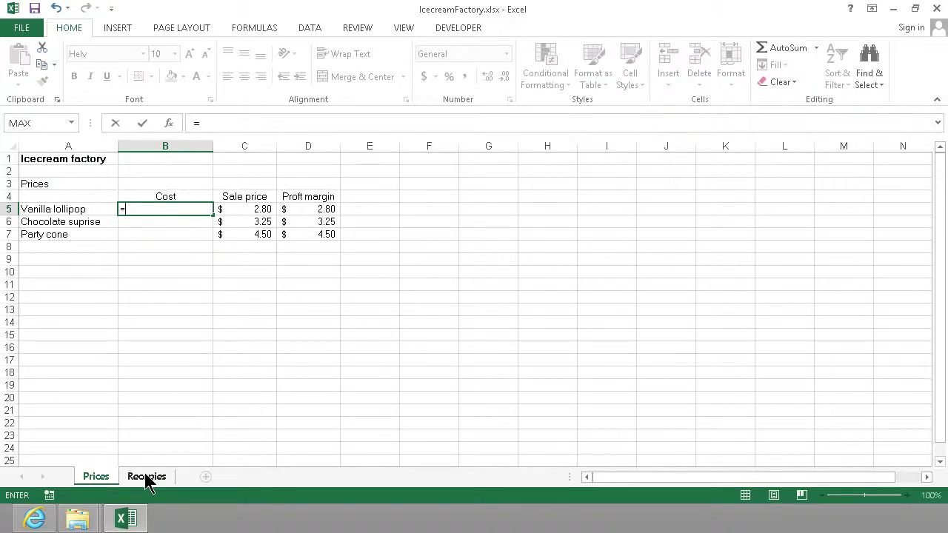
pyautogui.click(147, 478)
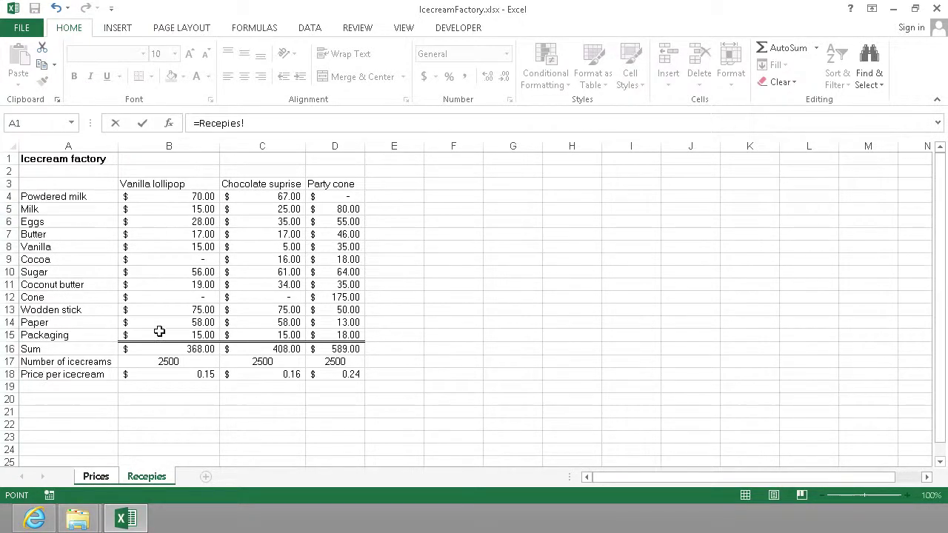
pyautogui.click(163, 372)
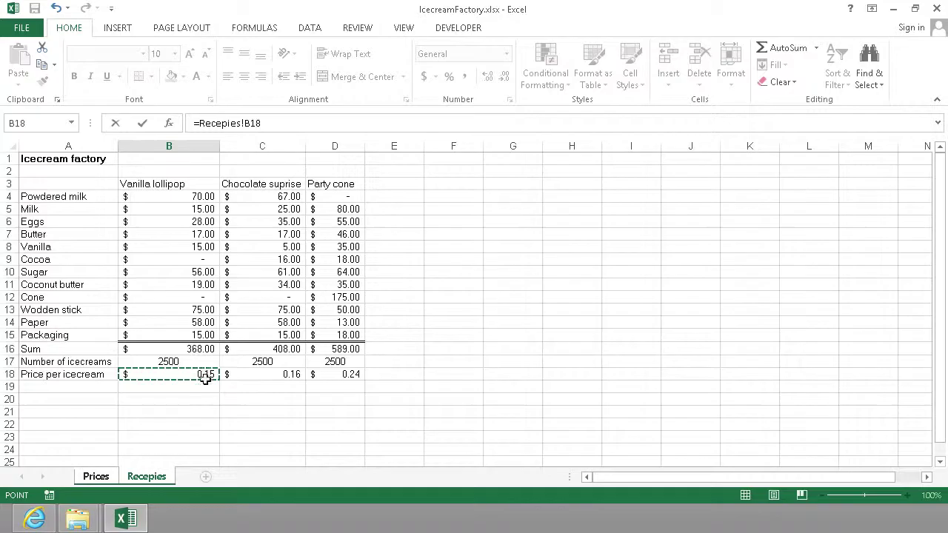
pyautogui.press('Return')
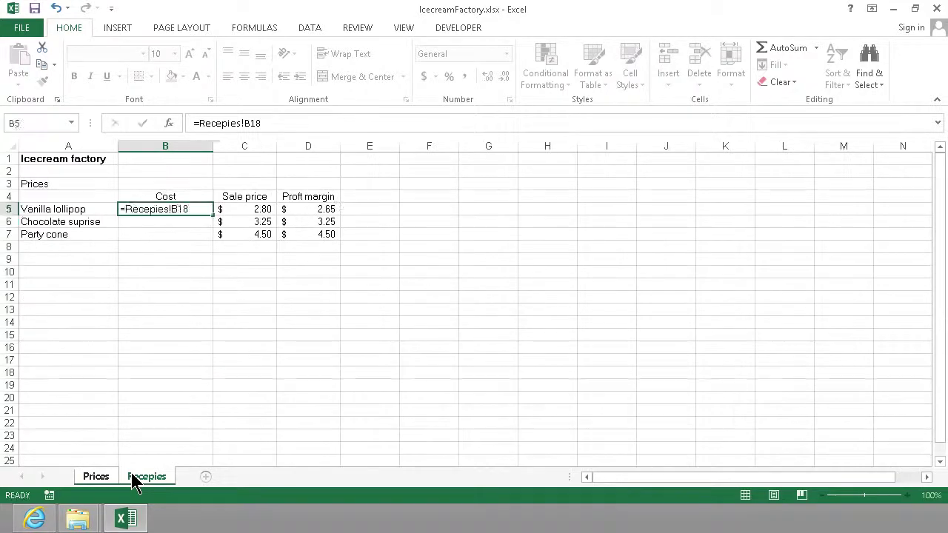
pyautogui.click(200, 212)
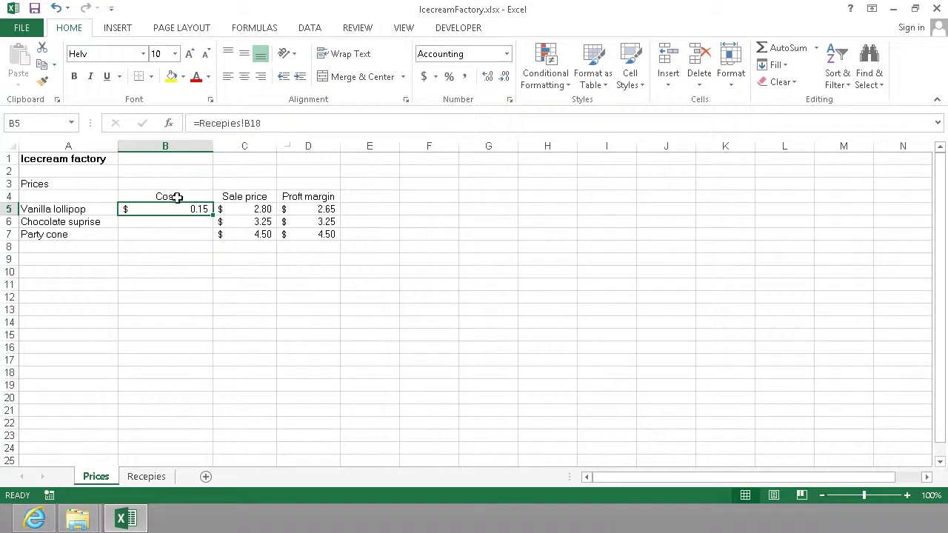
pyautogui.click(144, 478)
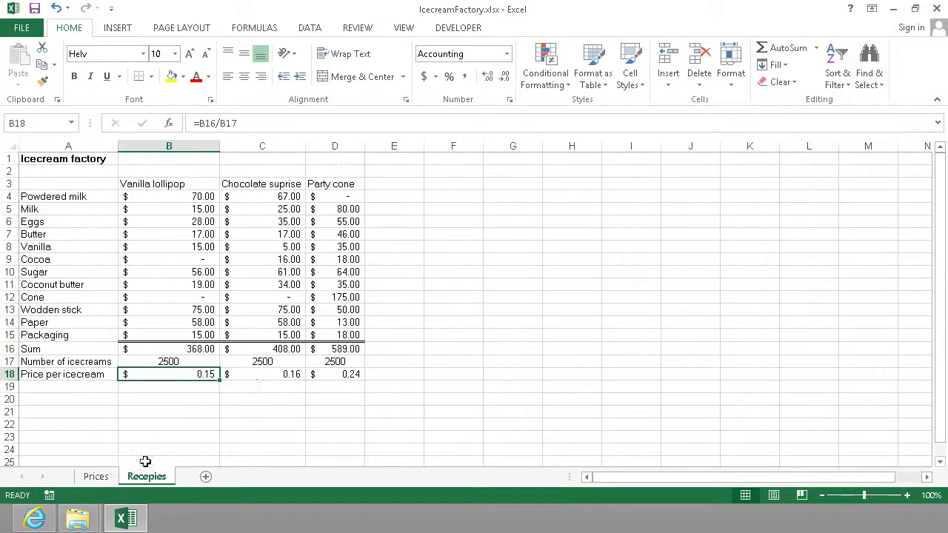
# Step: Link Prices B6 to =Recepies!C18 and B7 to =Recepies!D18 ($0.16, $0.24)
pyautogui.click(100, 478)
pyautogui.click(153, 222)
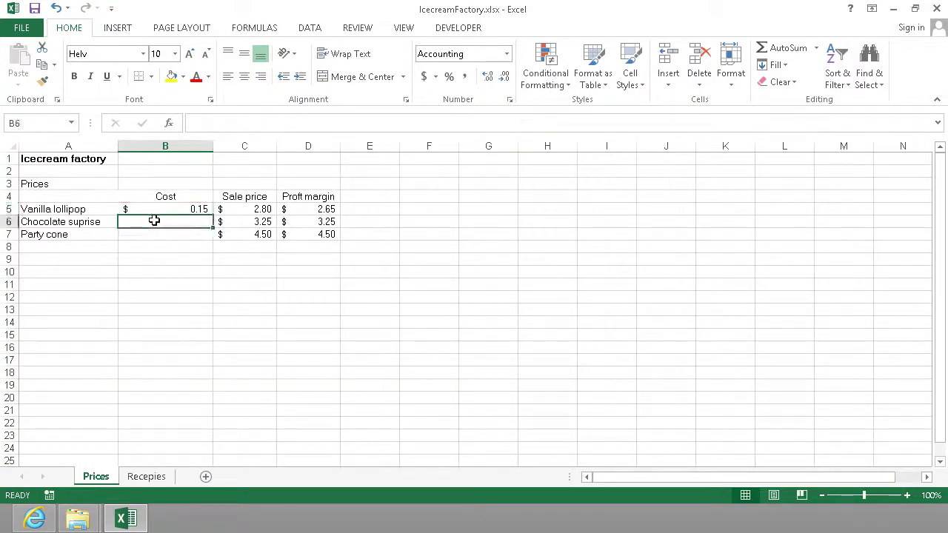
pyautogui.write('=')
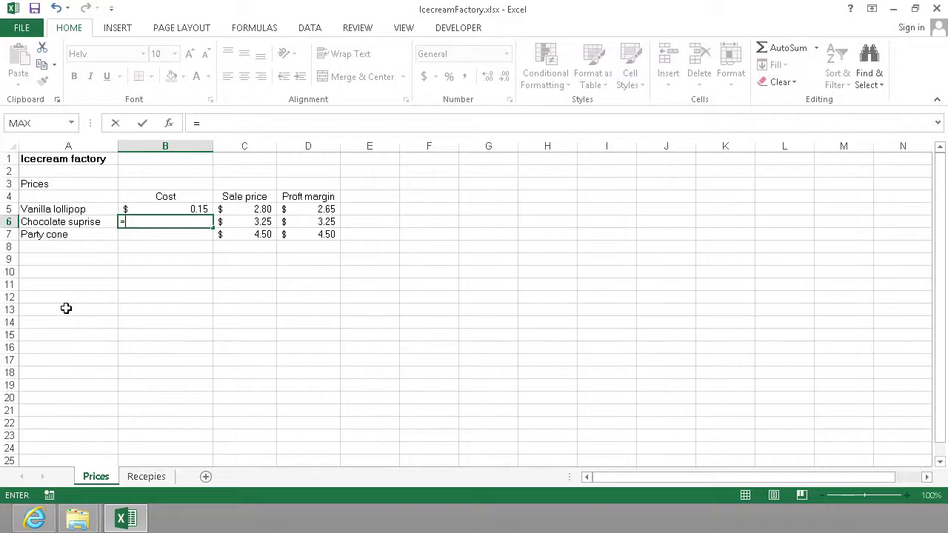
pyautogui.click(157, 478)
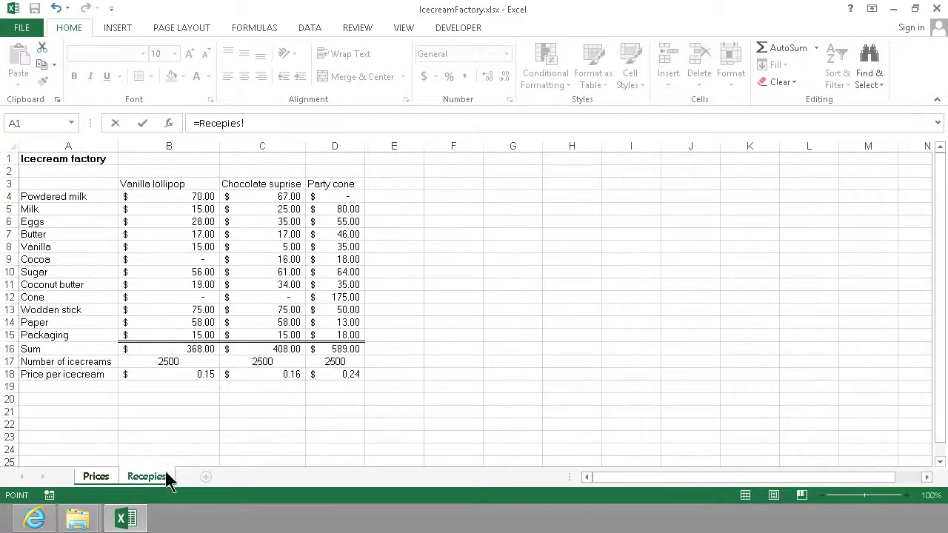
pyautogui.click(267, 374)
pyautogui.press('Return')
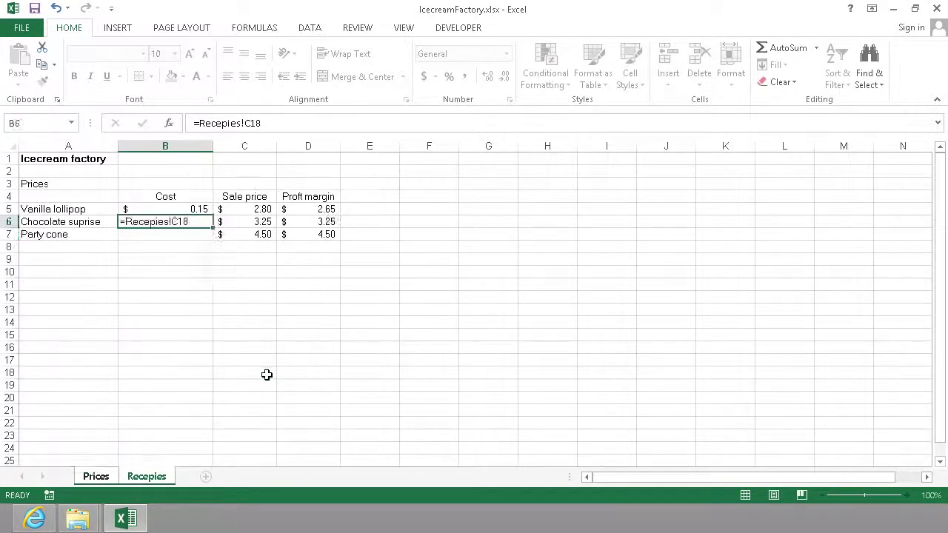
pyautogui.write('=')
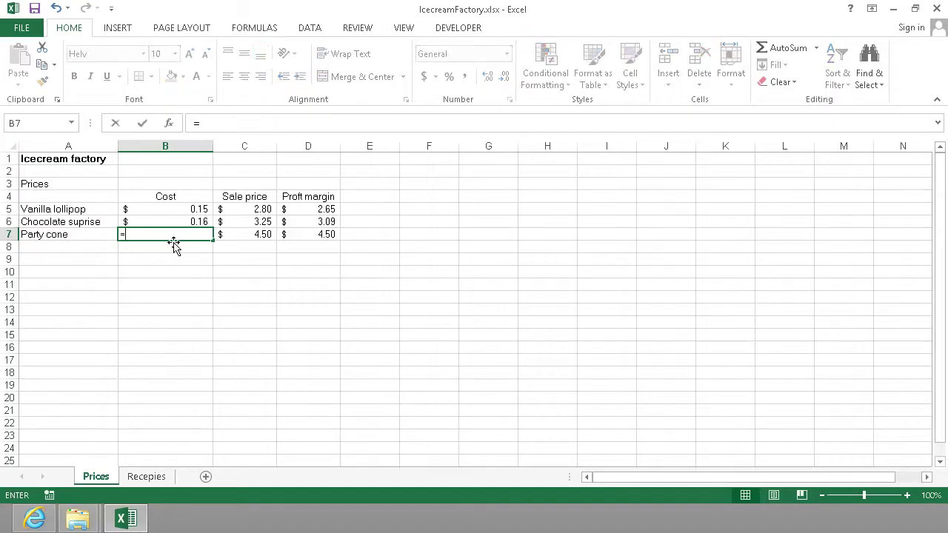
pyautogui.click(148, 476)
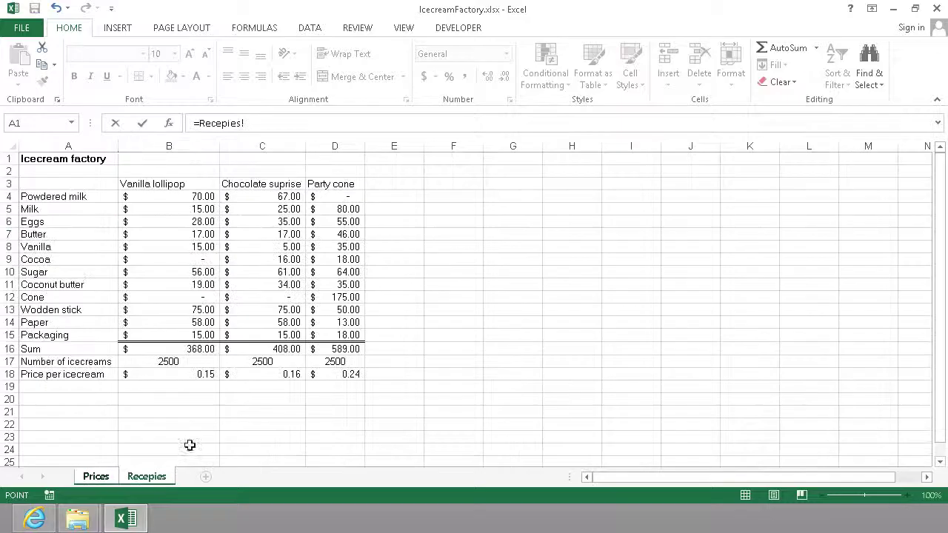
pyautogui.click(330, 374)
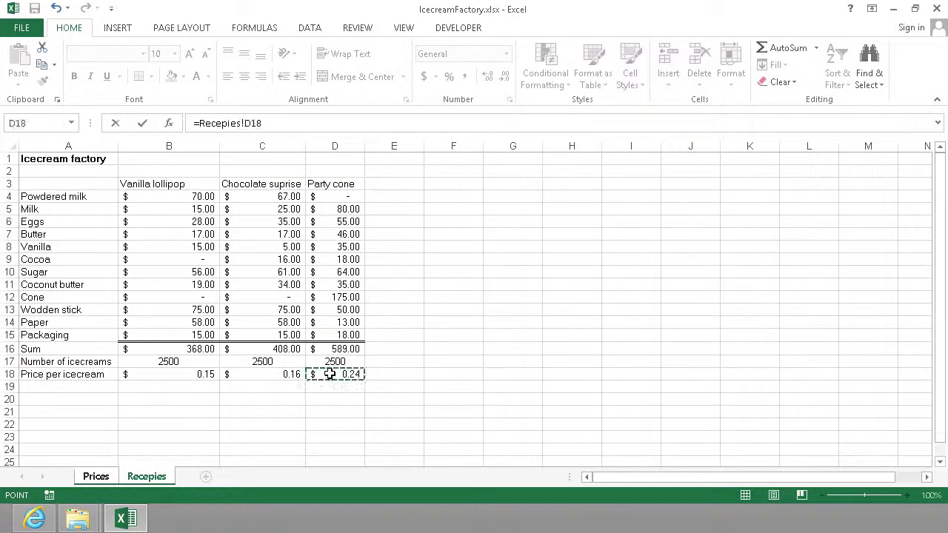
pyautogui.press('Return')
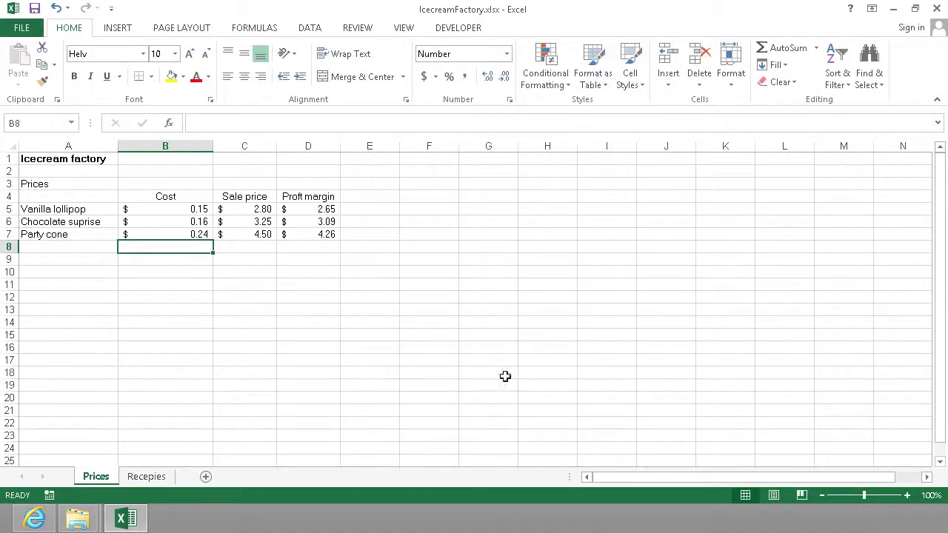
# Step: Set the Vanilla lollipop sale price in C5 to 1, recalculating its margin to $0.85
pyautogui.click(190, 236)
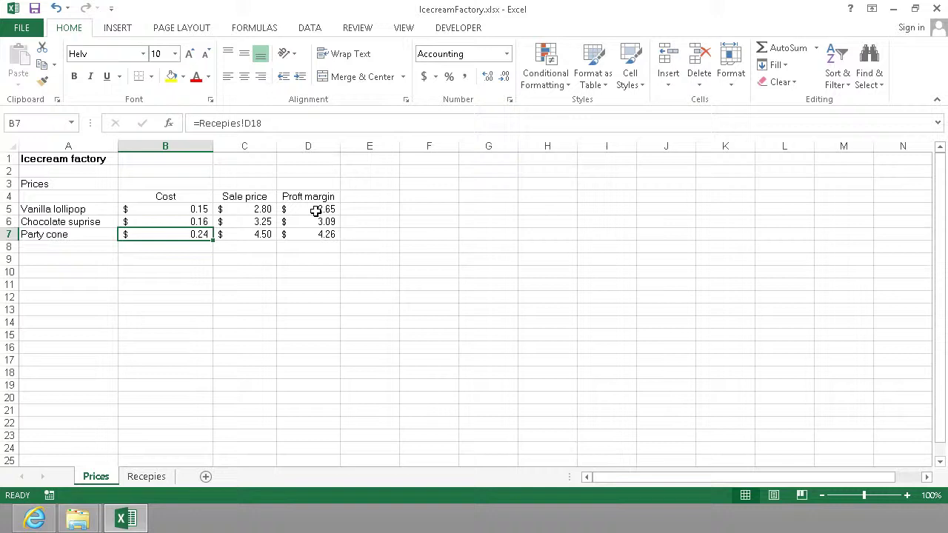
pyautogui.click(262, 210)
pyautogui.write('1')
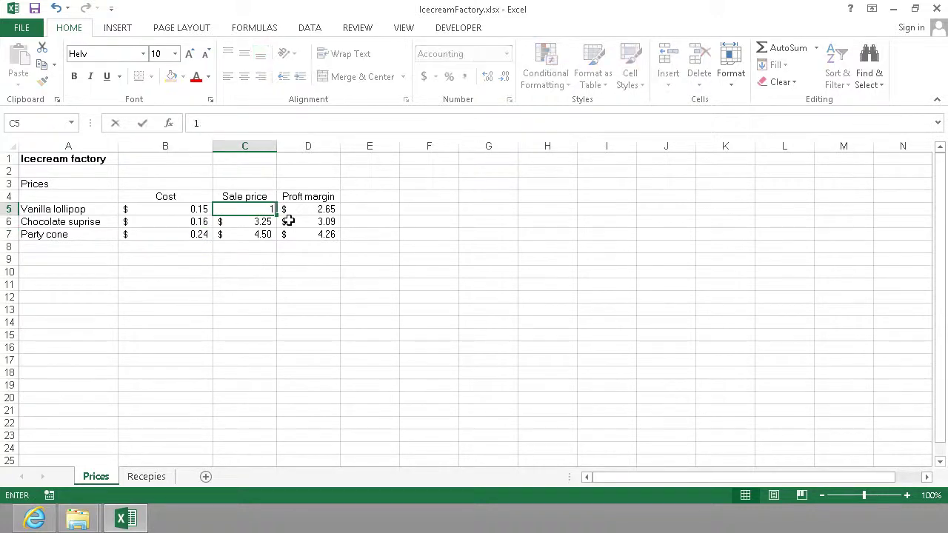
pyautogui.press('Return')
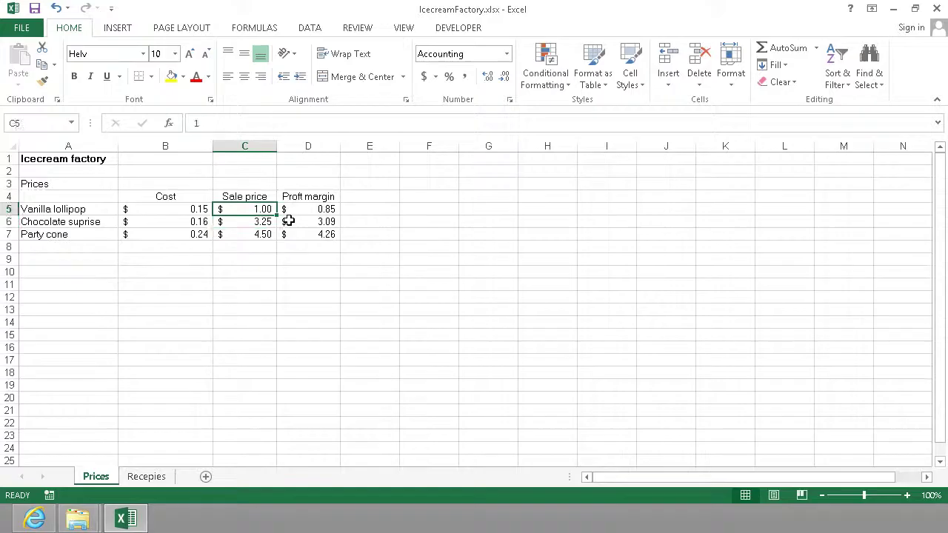
pyautogui.press('Down')
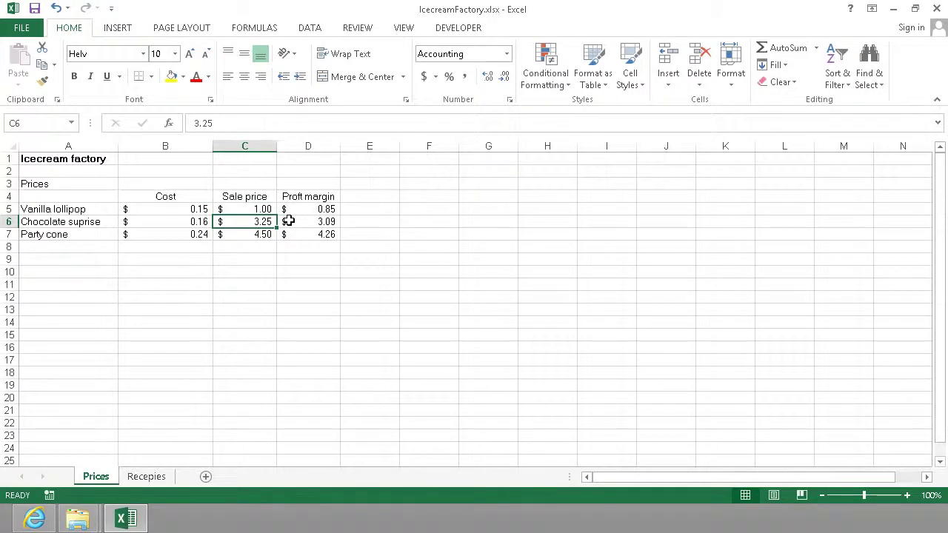